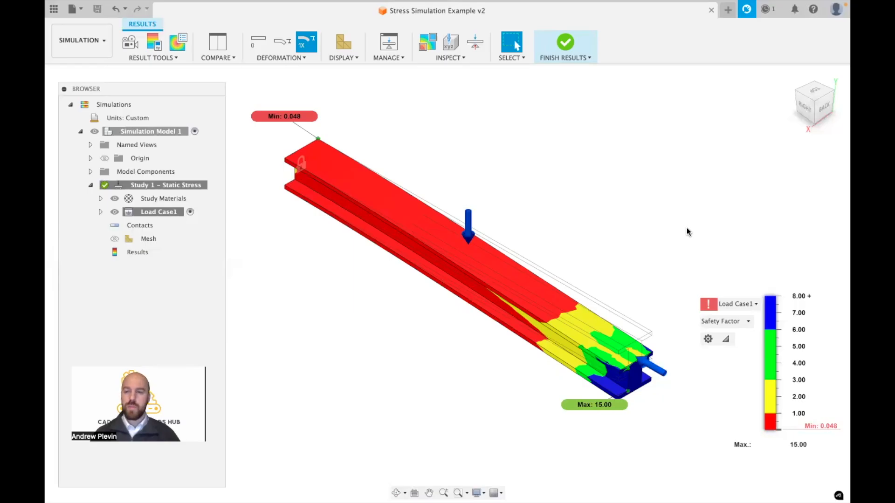
Display the Displacement result for Load Case1 and review its available components and units
{"action": "left_click", "coordinate": [748, 306]}
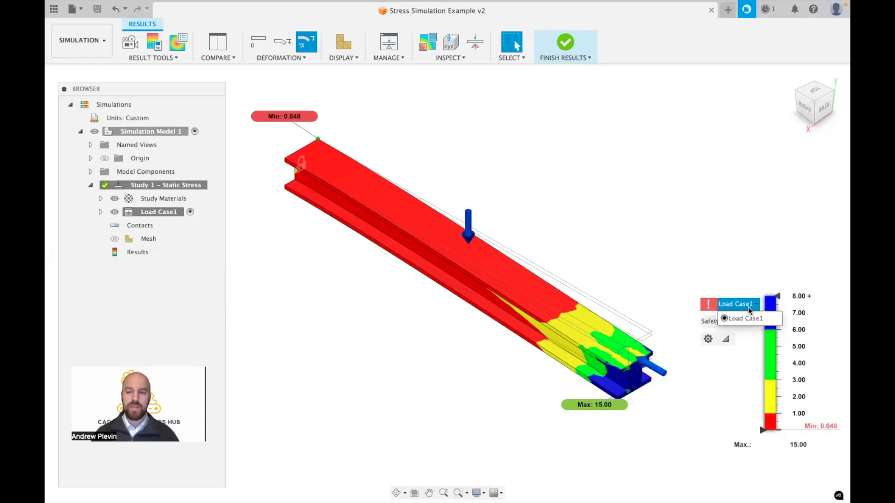
{"action": "left_click", "coordinate": [748, 307]}
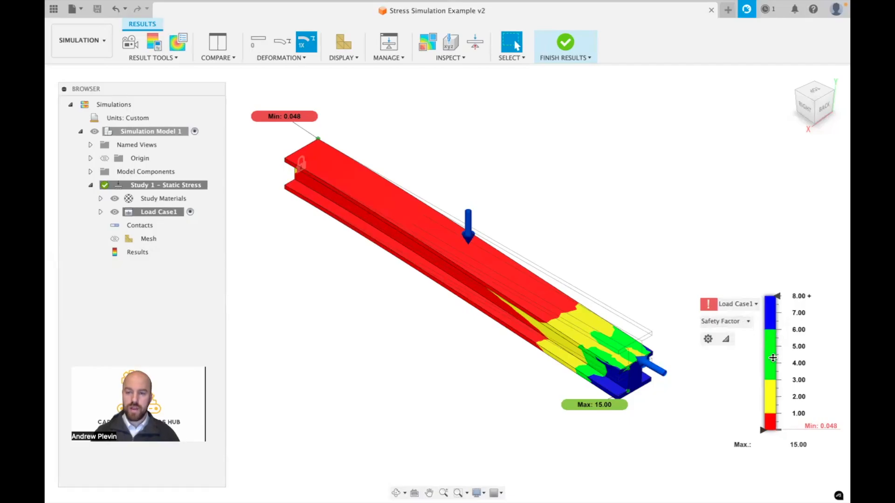
{"action": "left_click", "coordinate": [747, 327]}
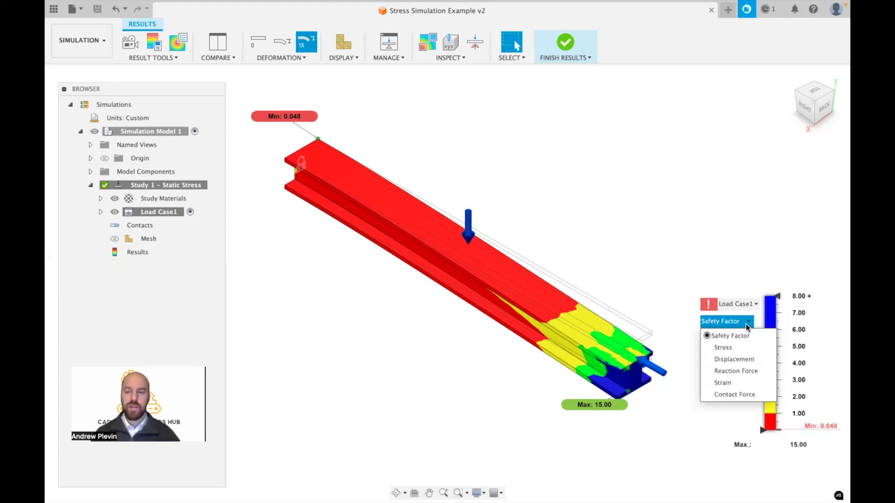
{"action": "left_click", "coordinate": [741, 359]}
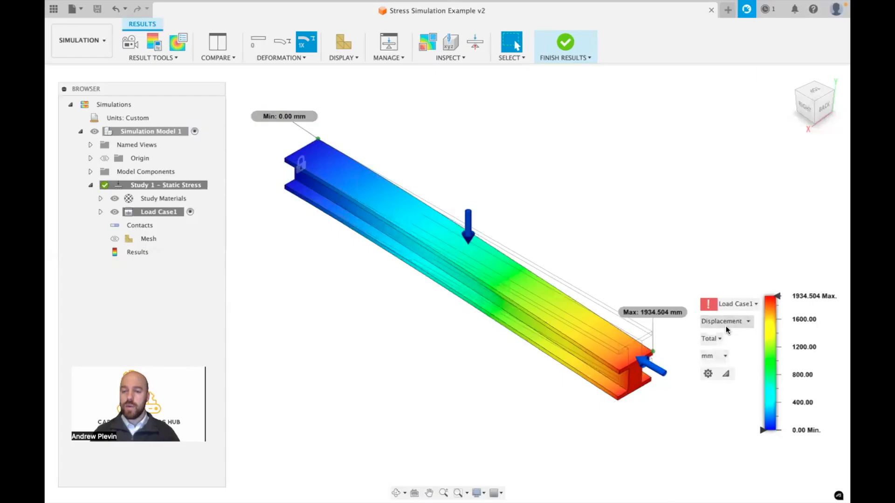
{"action": "left_click", "coordinate": [712, 339]}
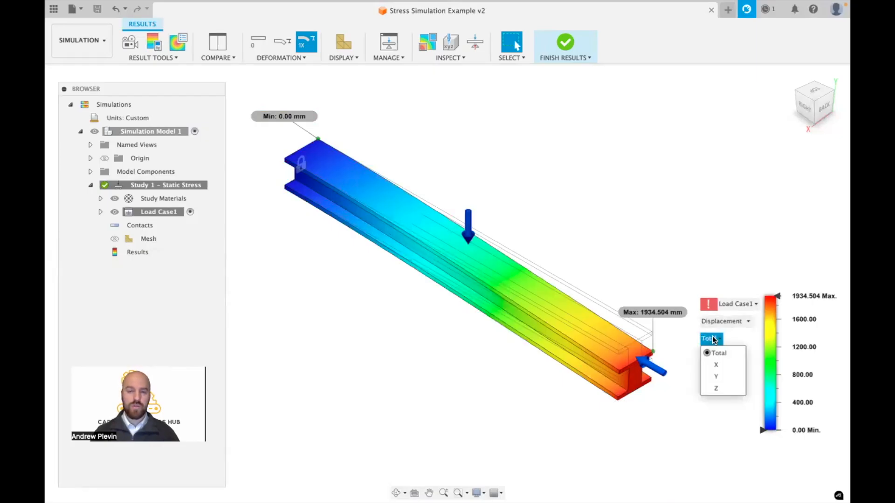
{"action": "left_click", "coordinate": [718, 342]}
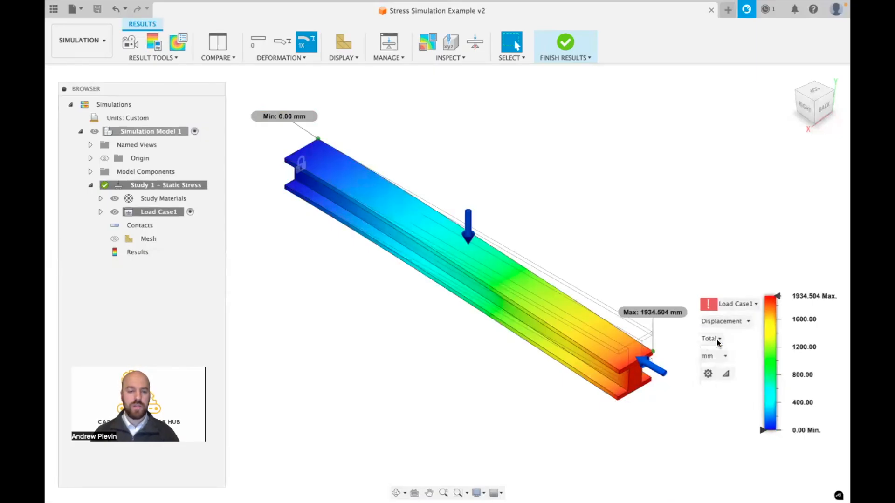
{"action": "left_click", "coordinate": [717, 357]}
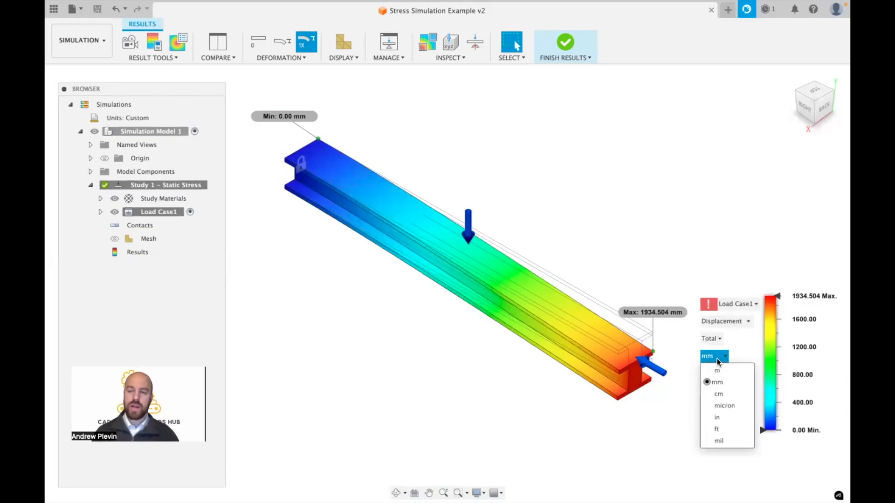
{"action": "left_click", "coordinate": [721, 359]}
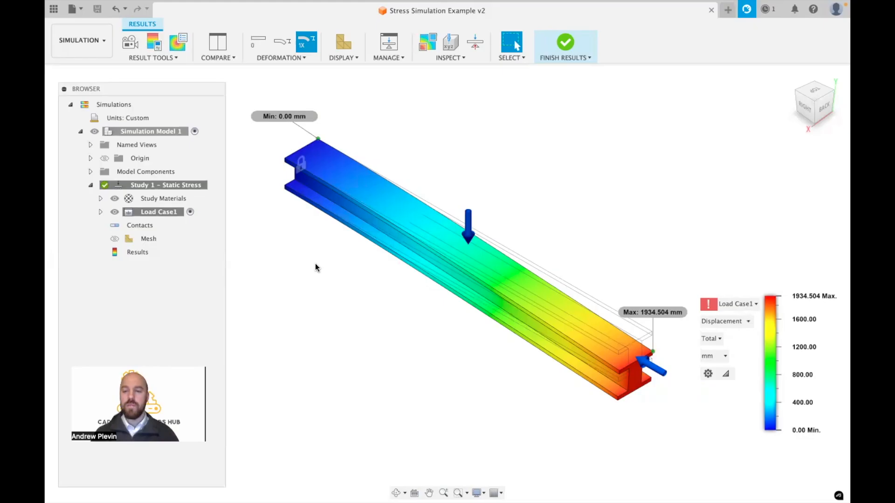
Display the Stress result on the beam and review its available stress types and units
{"action": "mouse_move", "coordinate": [770, 329]}
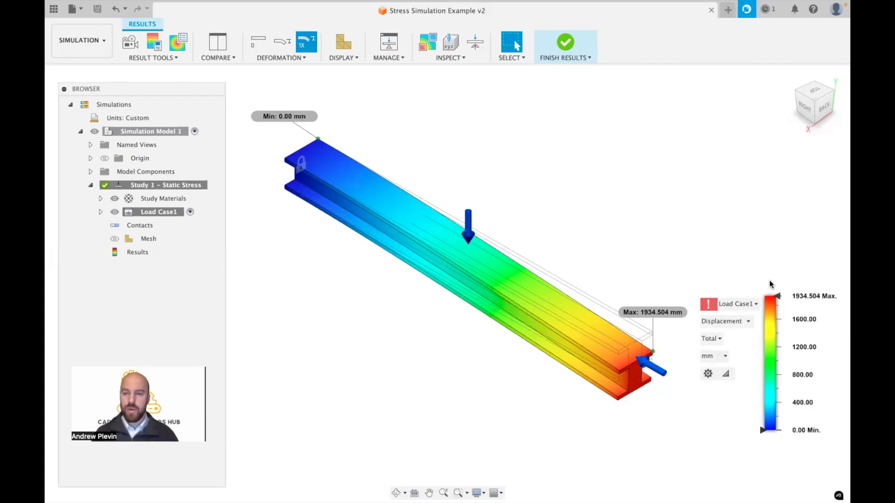
{"action": "left_click", "coordinate": [730, 322]}
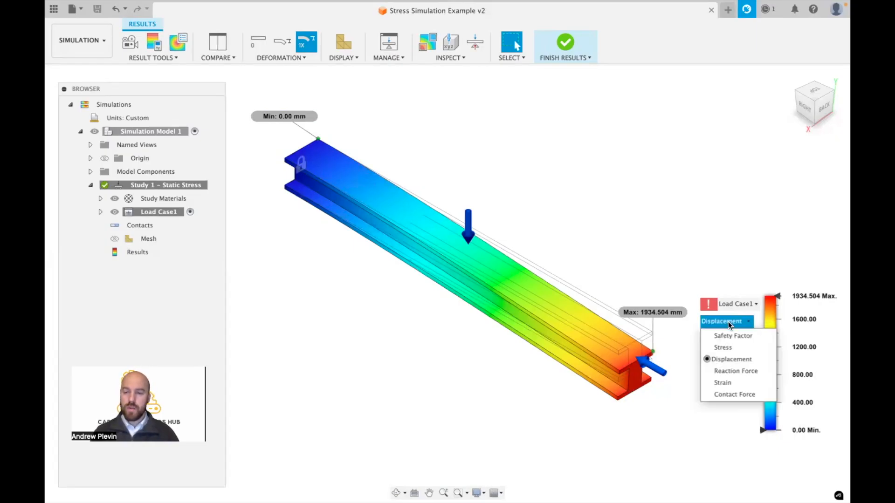
{"action": "left_click", "coordinate": [724, 348]}
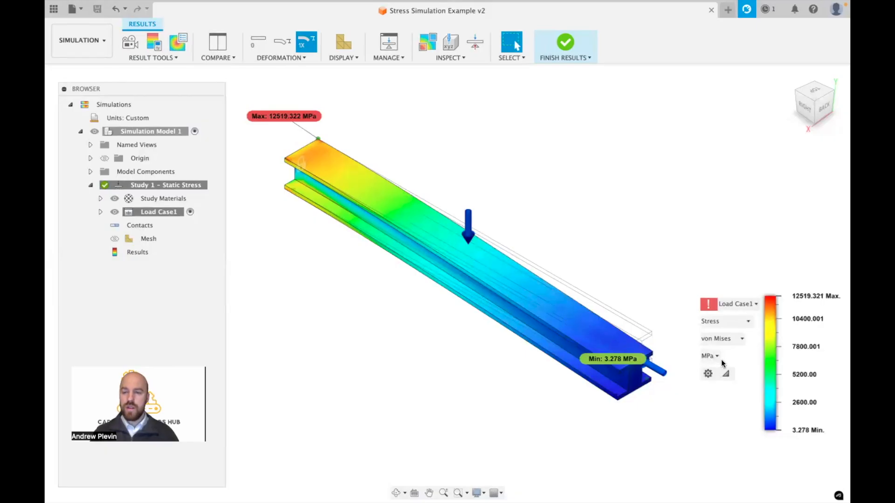
{"action": "left_click", "coordinate": [721, 339]}
{"action": "left_click", "coordinate": [722, 343]}
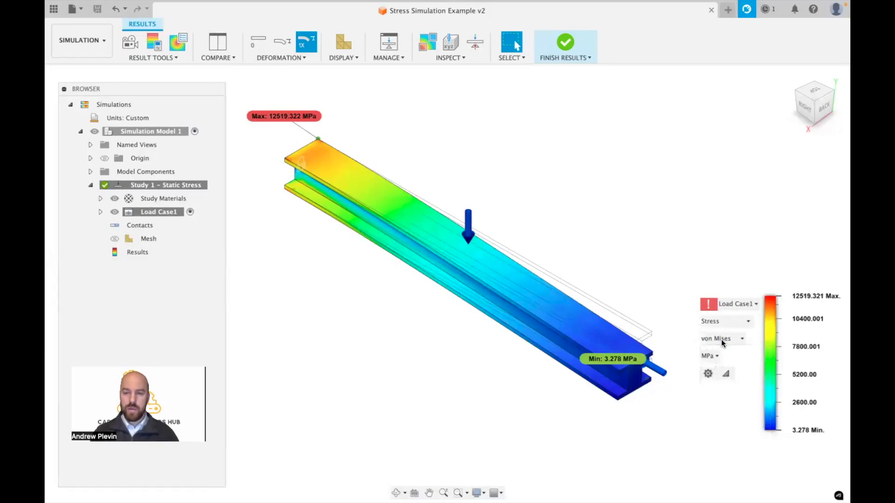
{"action": "left_click", "coordinate": [714, 357]}
{"action": "left_click", "coordinate": [713, 357]}
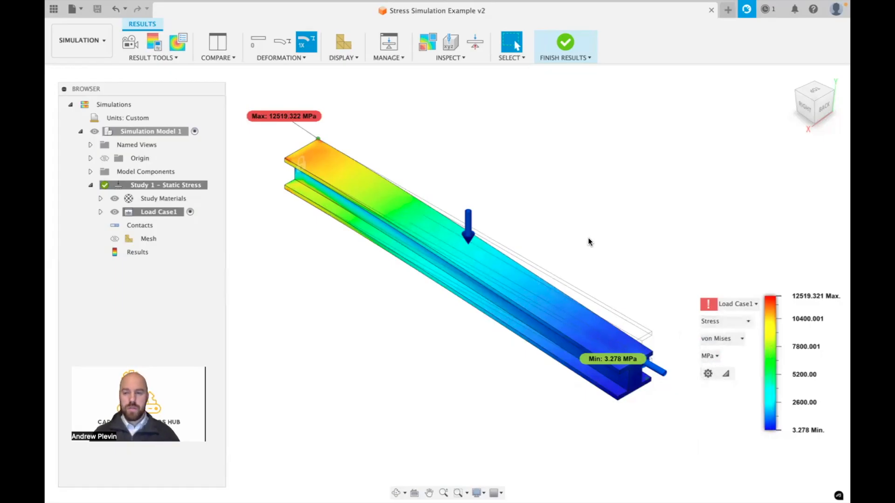
Show the Displacement result again and view the beam from the right side
{"action": "left_click", "coordinate": [720, 321]}
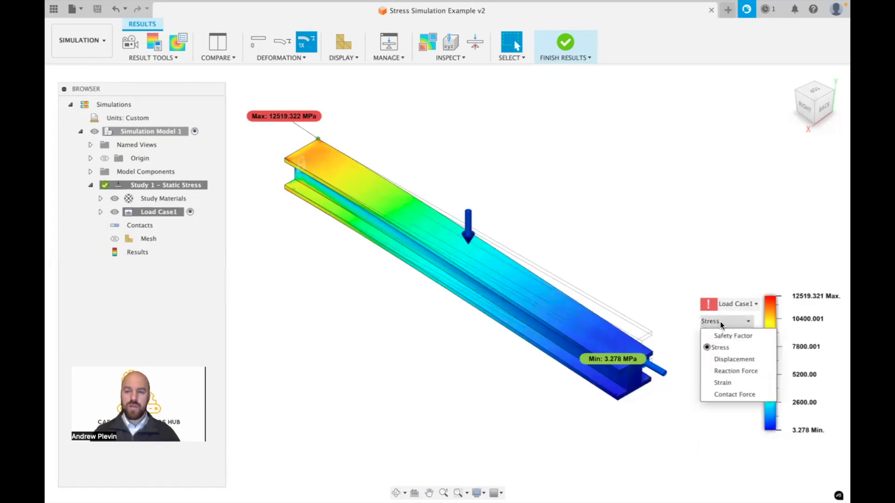
{"action": "left_click", "coordinate": [735, 359]}
{"action": "left_click", "coordinate": [804, 106]}
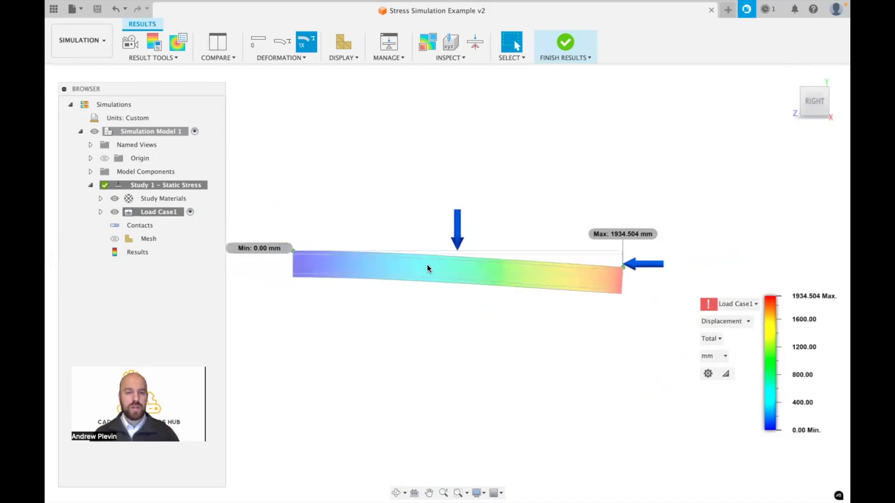
Compare the beam's deformed shape at the Adjusted 2x and Actual deformation scales
{"action": "left_click", "coordinate": [265, 59]}
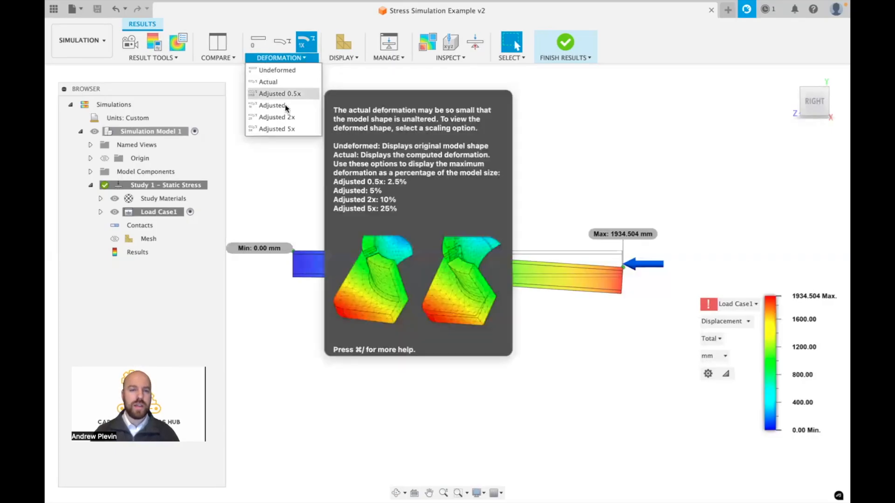
{"action": "left_click", "coordinate": [286, 120]}
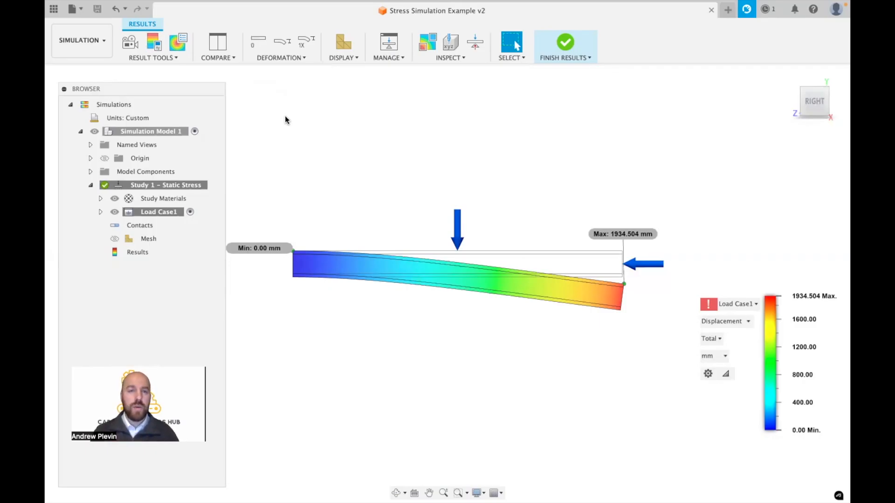
{"action": "left_click", "coordinate": [289, 58]}
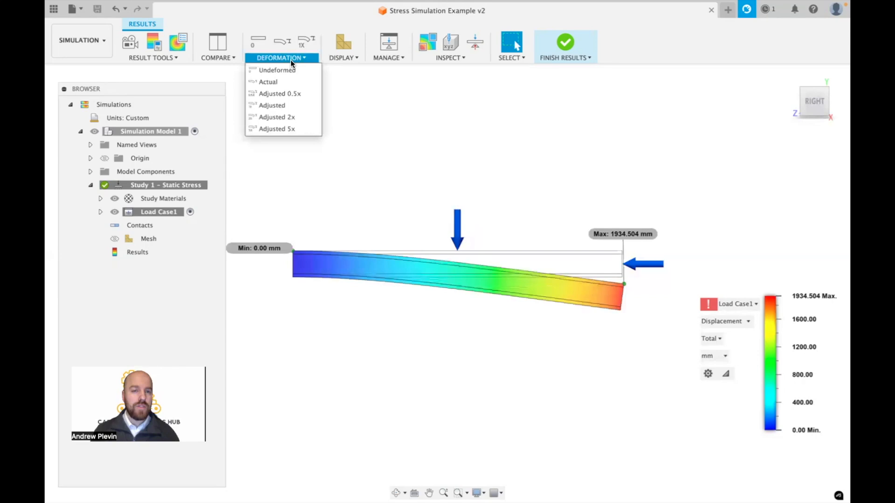
{"action": "left_click", "coordinate": [276, 82]}
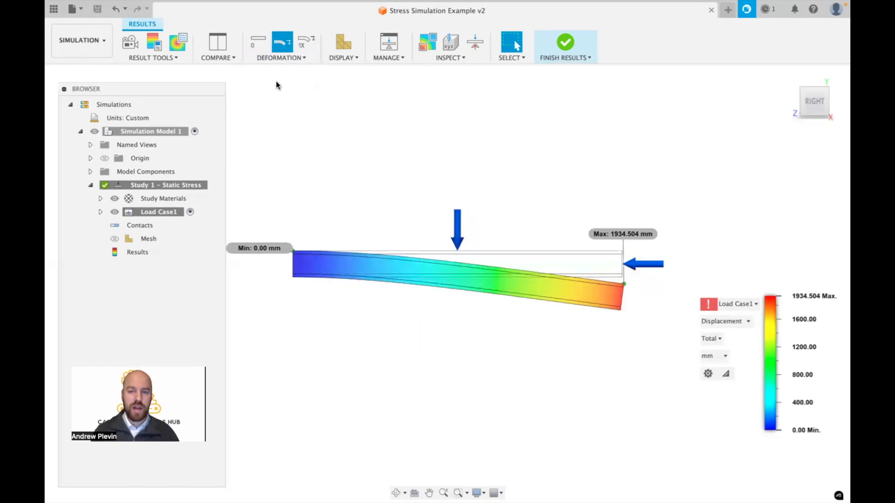
Compare the beam's deformed shape at the Adjusted 0.5x and Adjusted 5x deformation scales
{"action": "left_click", "coordinate": [285, 57]}
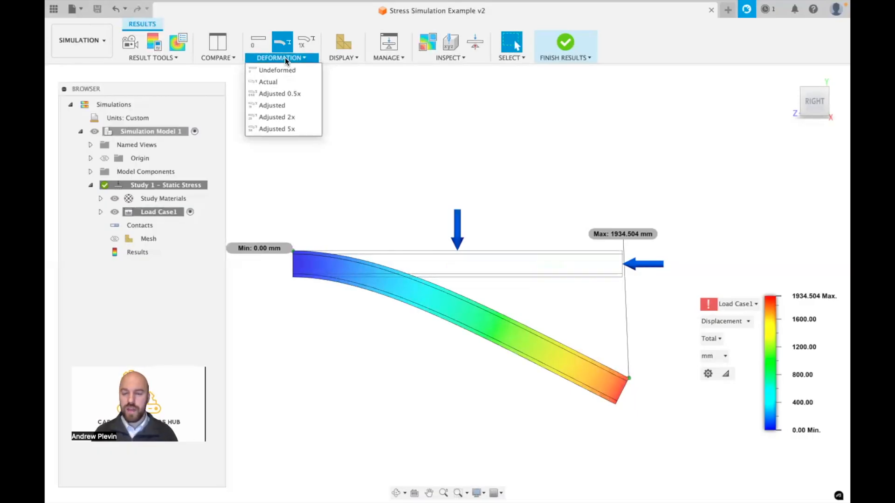
{"action": "left_click", "coordinate": [292, 95]}
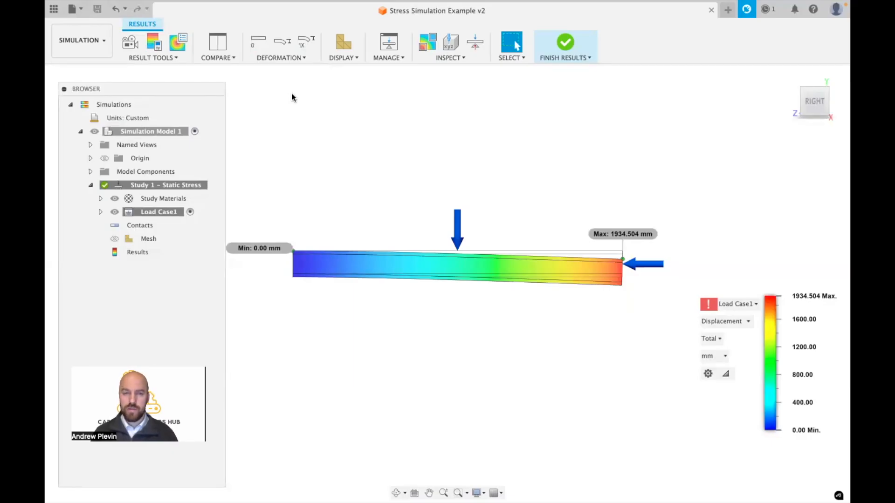
{"action": "left_click", "coordinate": [287, 58]}
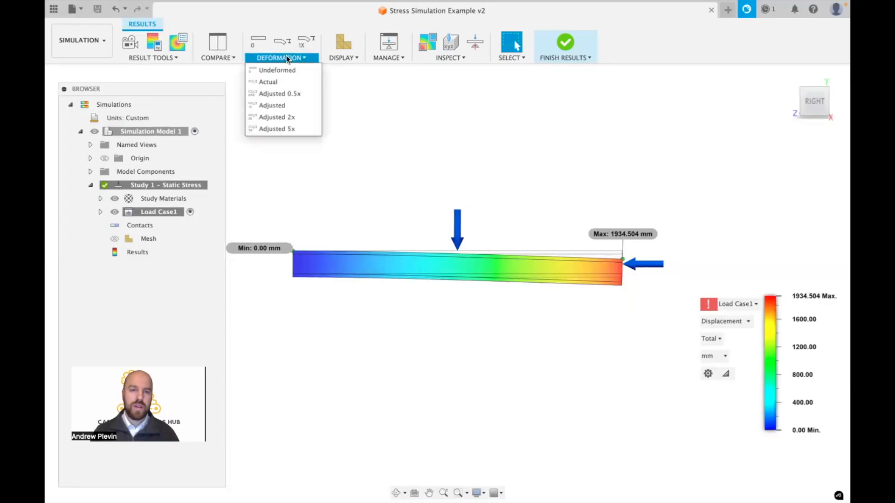
{"action": "left_click", "coordinate": [288, 127]}
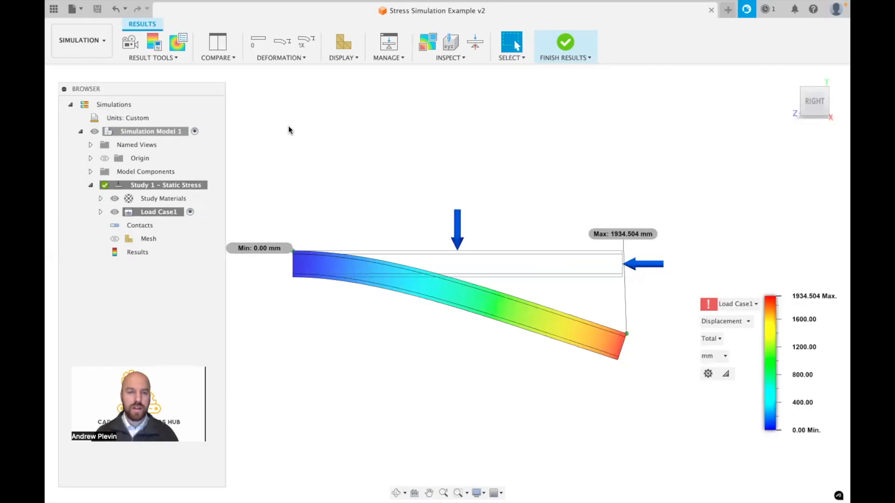
Set the deformation scale to Adjusted and return the beam to the home view
{"action": "left_click", "coordinate": [287, 59]}
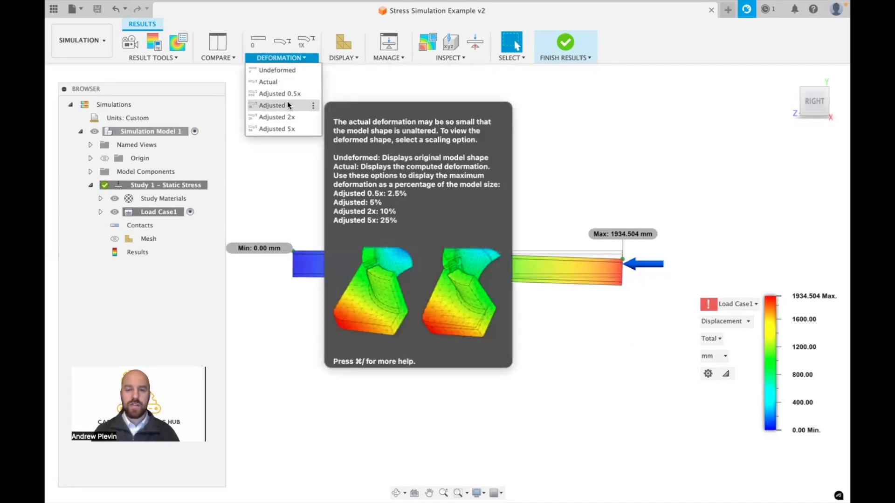
{"action": "left_click", "coordinate": [288, 105]}
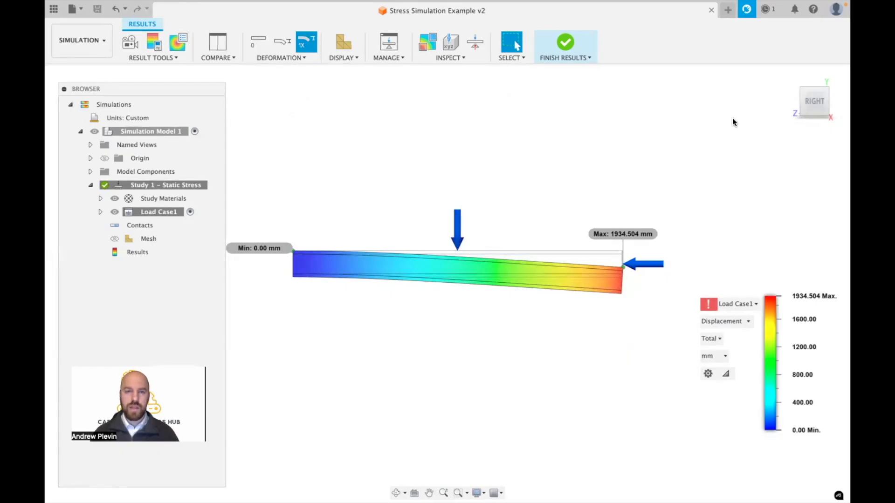
{"action": "left_click", "coordinate": [782, 89]}
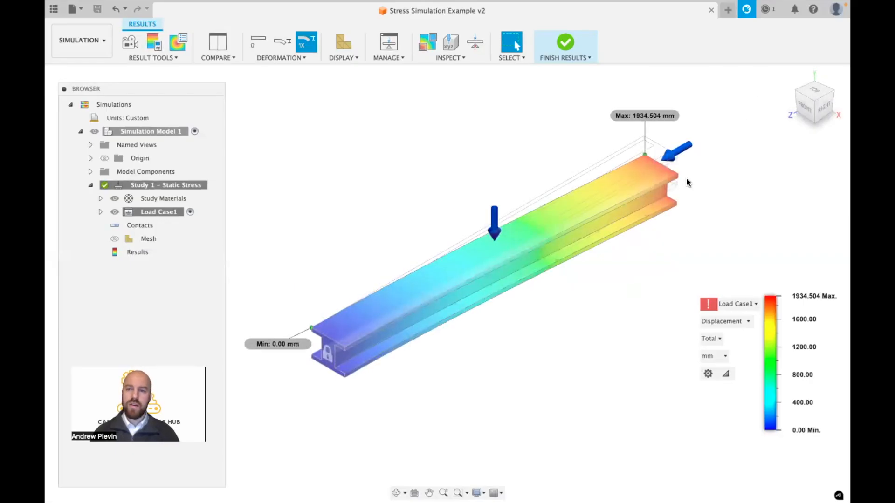
Animate the beam's displacement result with 20 steps at normal speed and play it
{"action": "left_click", "coordinate": [165, 58]}
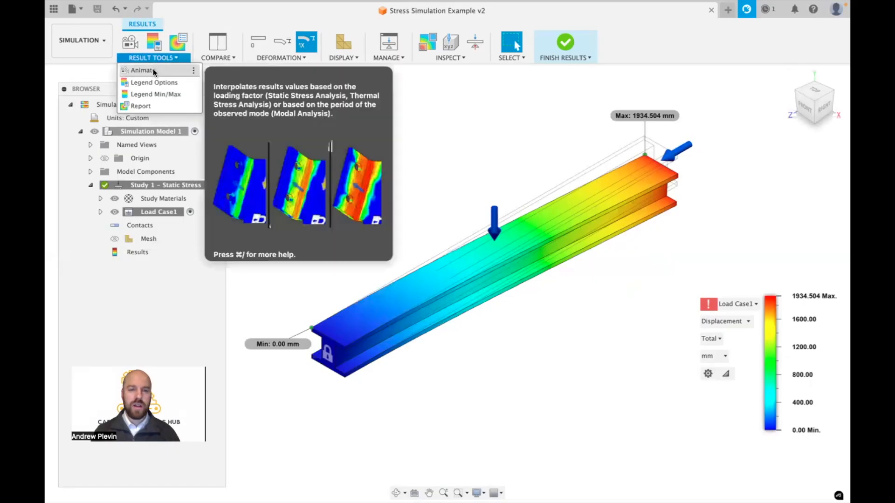
{"action": "left_click", "coordinate": [152, 70]}
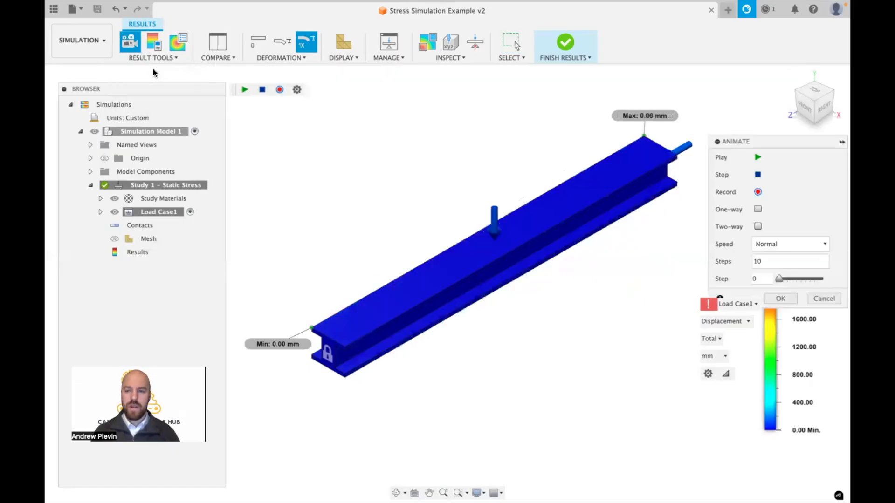
{"action": "left_click_drag", "start_coordinate": [752, 139], "coordinate": [301, 111]}
{"action": "double_click", "coordinate": [300, 234]}
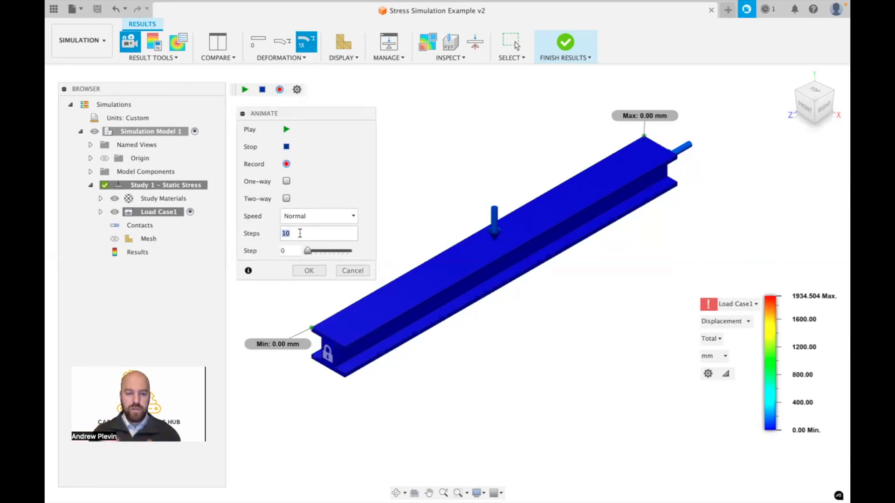
{"action": "type", "text": "20"}
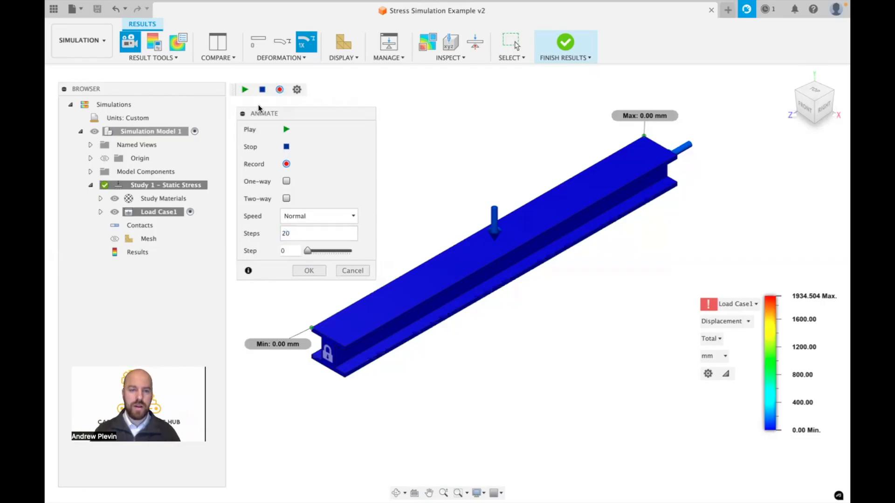
{"action": "left_click", "coordinate": [286, 129]}
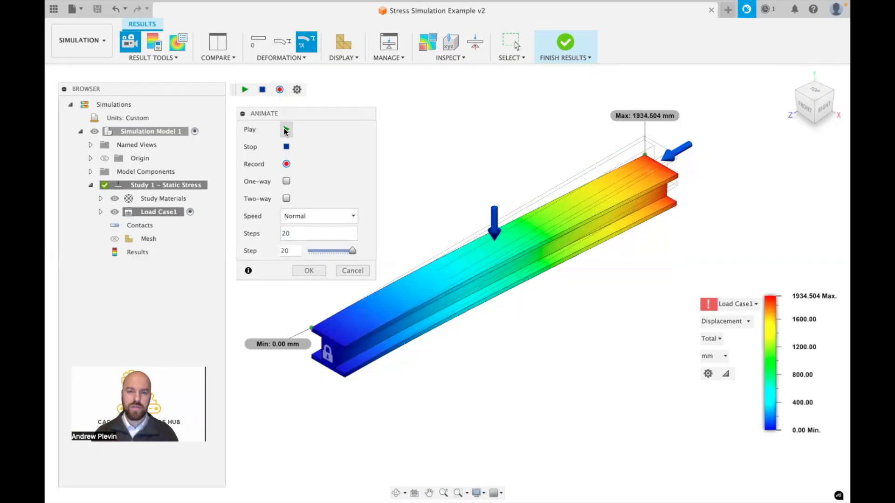
Set the animation to 50 steps and play it again
{"action": "double_click", "coordinate": [297, 232]}
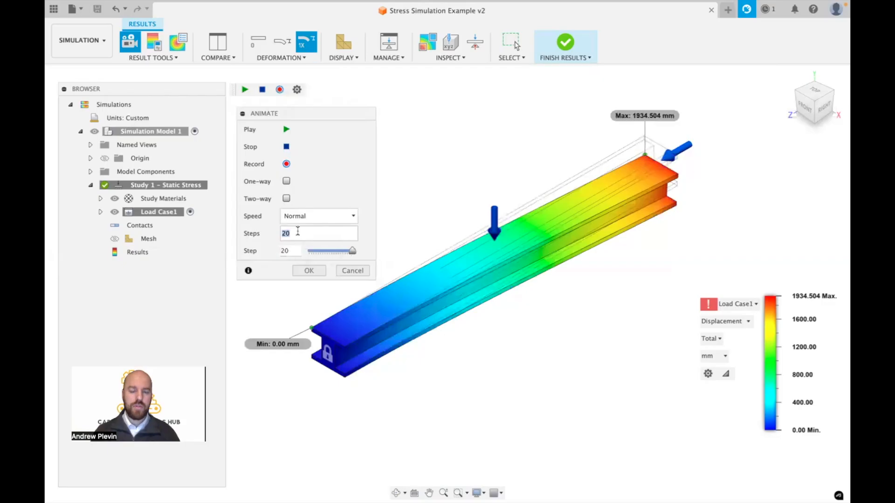
{"action": "type", "text": "50"}
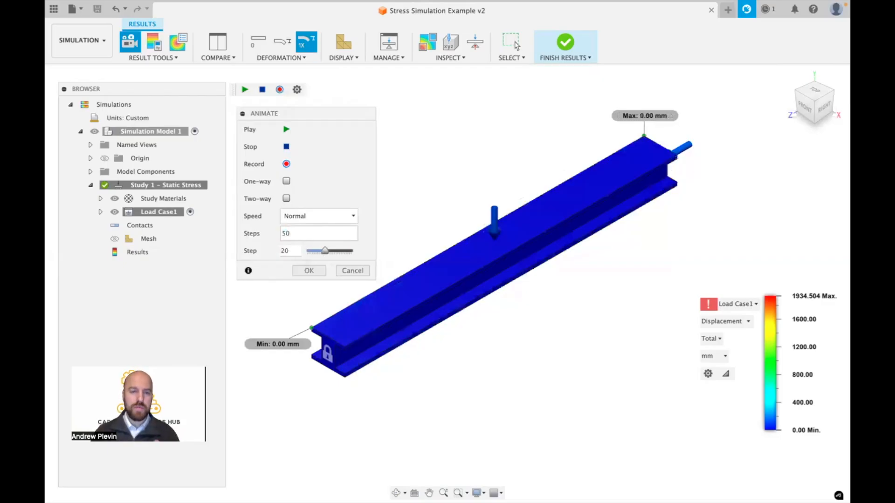
{"action": "left_click", "coordinate": [286, 129]}
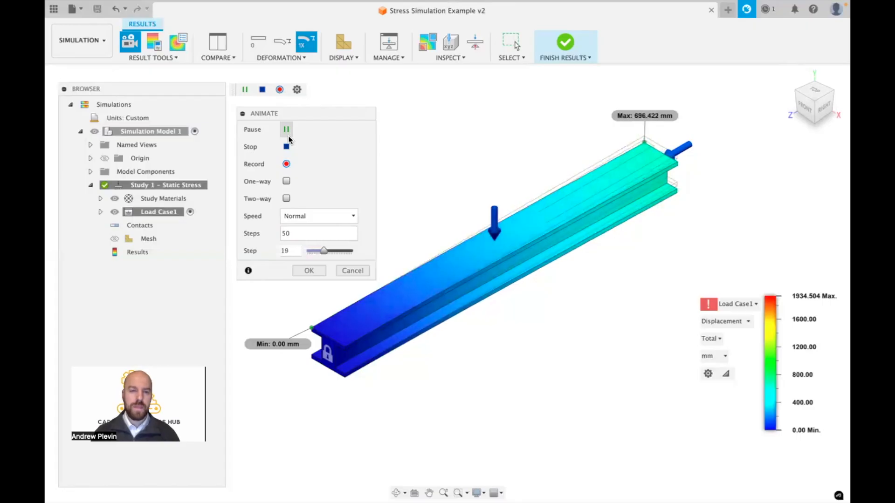
Set the animation to 20 steps and record it as a mov file, saved to the Example cloud project and the Downloads folder
{"action": "double_click", "coordinate": [298, 233]}
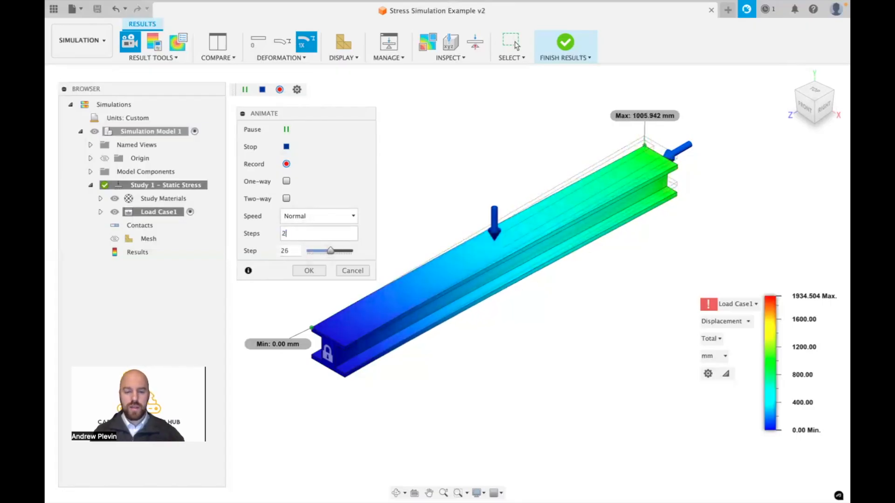
{"action": "type", "text": "20"}
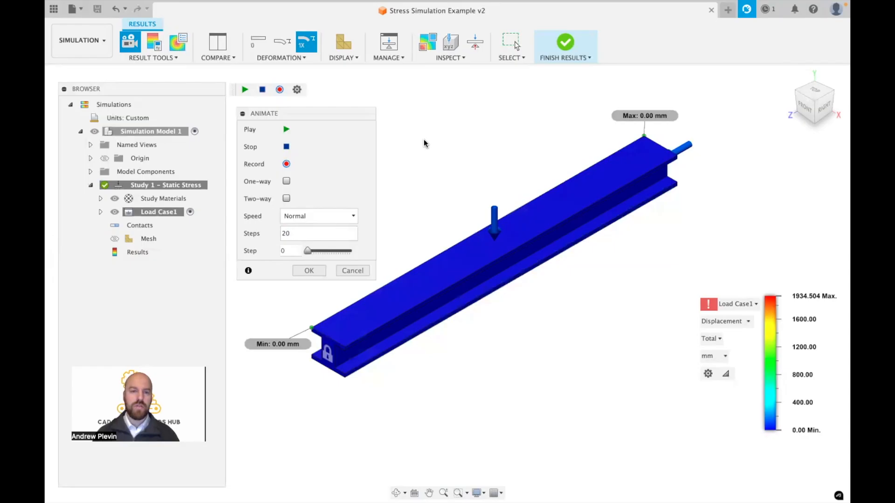
{"action": "left_click", "coordinate": [287, 164]}
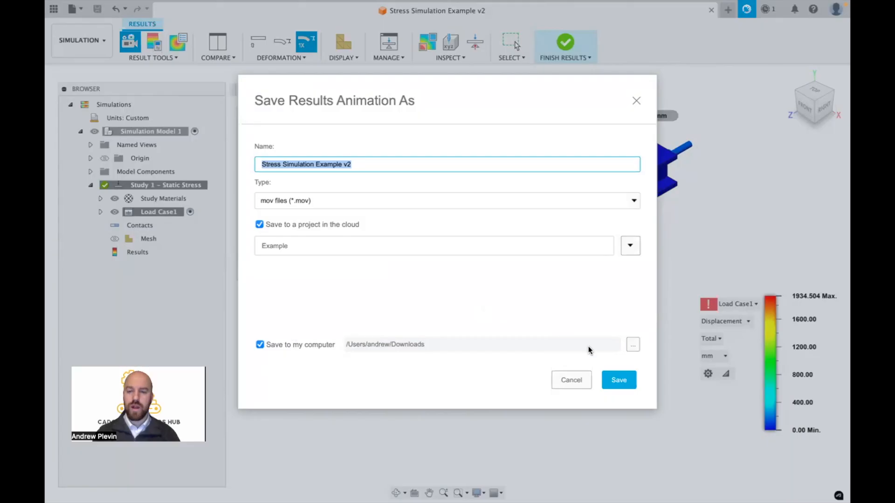
{"action": "left_click", "coordinate": [622, 380]}
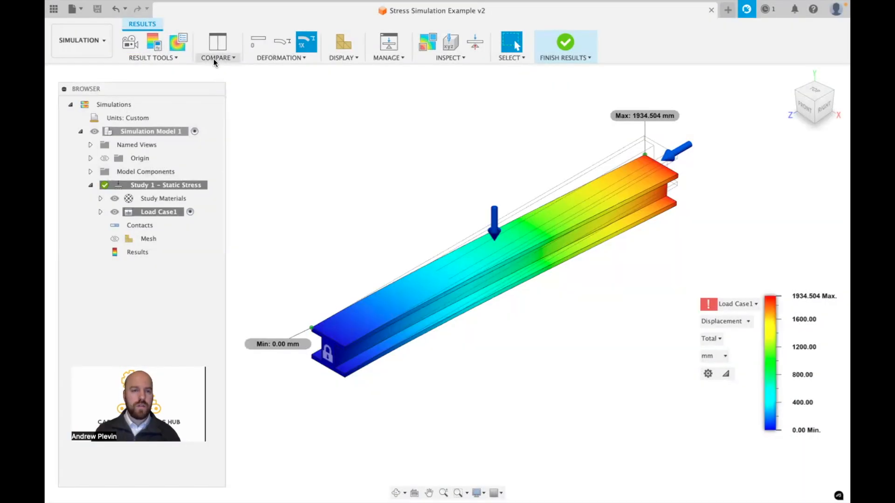
Create surface probes on the beam's upper flange, one toward the fixed end and one toward the free end
{"action": "left_click", "coordinate": [213, 58]}
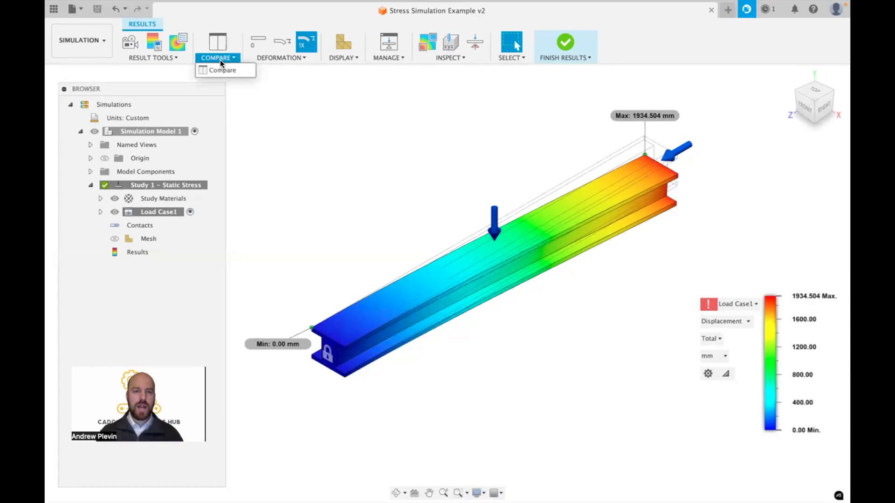
{"action": "mouse_move", "coordinate": [441, 59]}
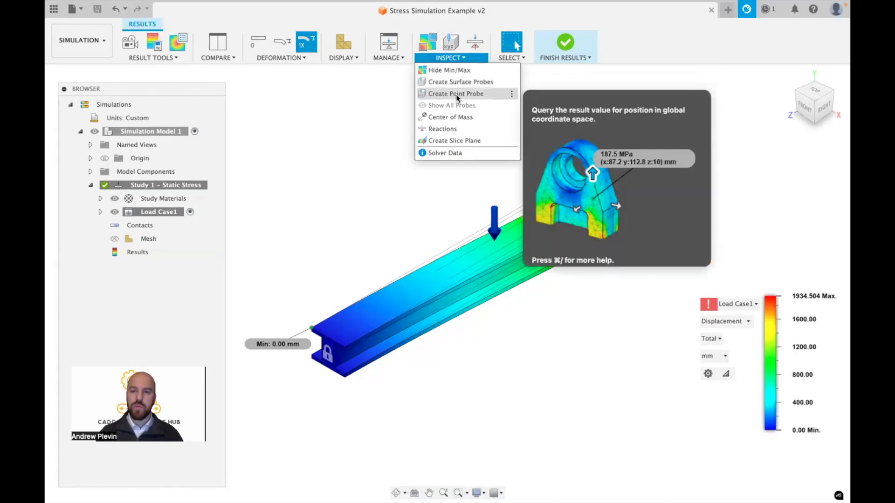
{"action": "left_click", "coordinate": [474, 78]}
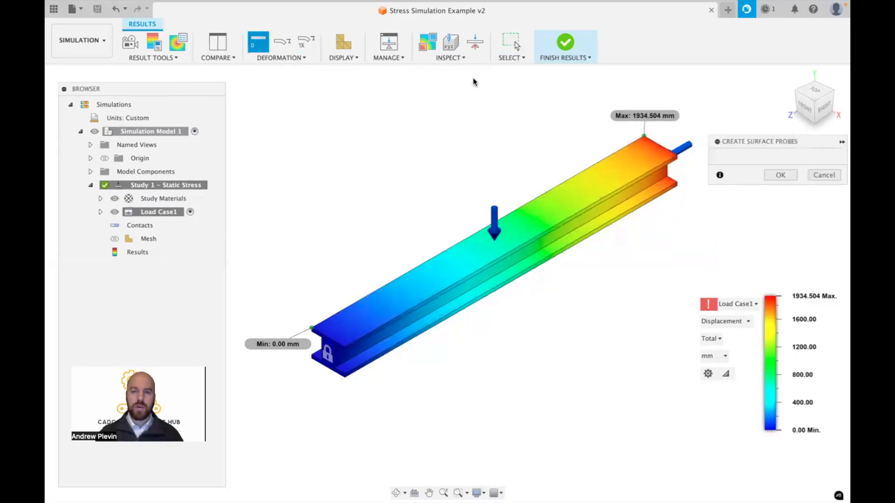
{"action": "left_click", "coordinate": [434, 272]}
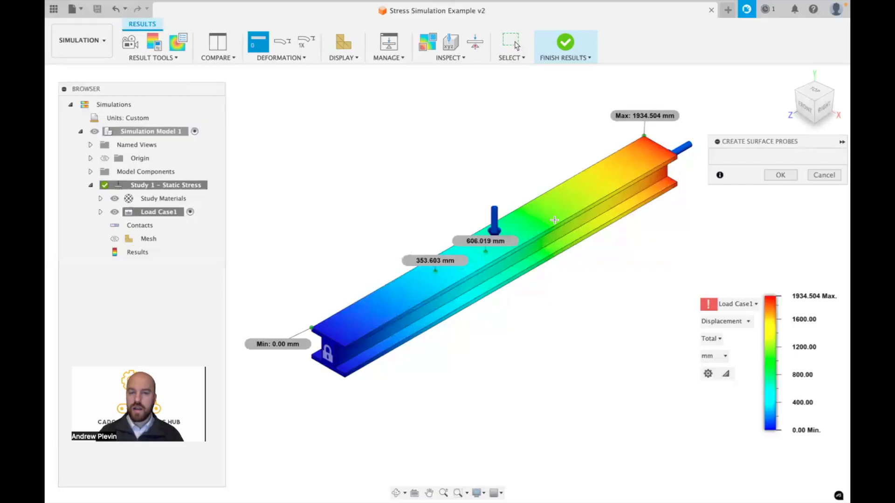
{"action": "left_click", "coordinate": [581, 195]}
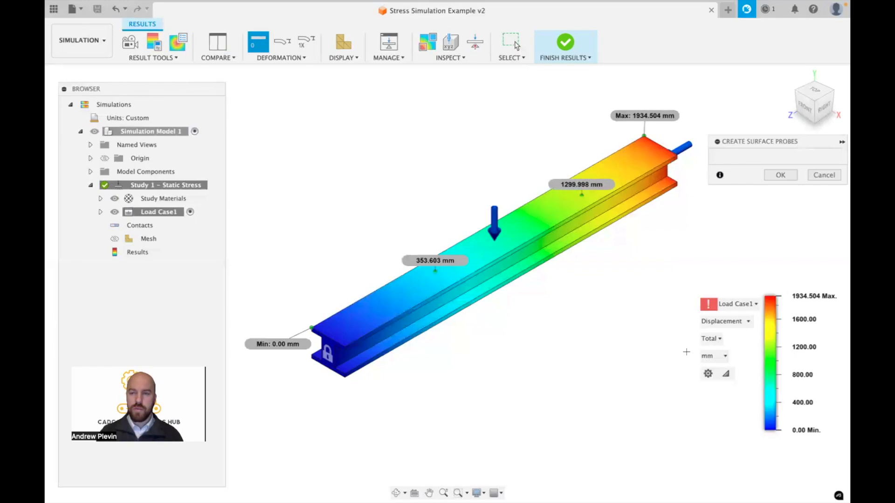
Switch the displayed result to Strain and accept the surface probes
{"action": "left_click", "coordinate": [727, 320]}
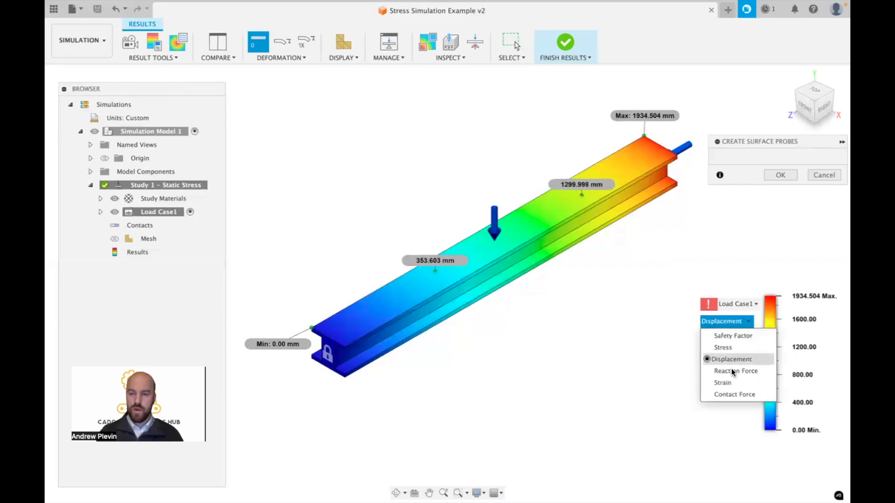
{"action": "left_click", "coordinate": [724, 383]}
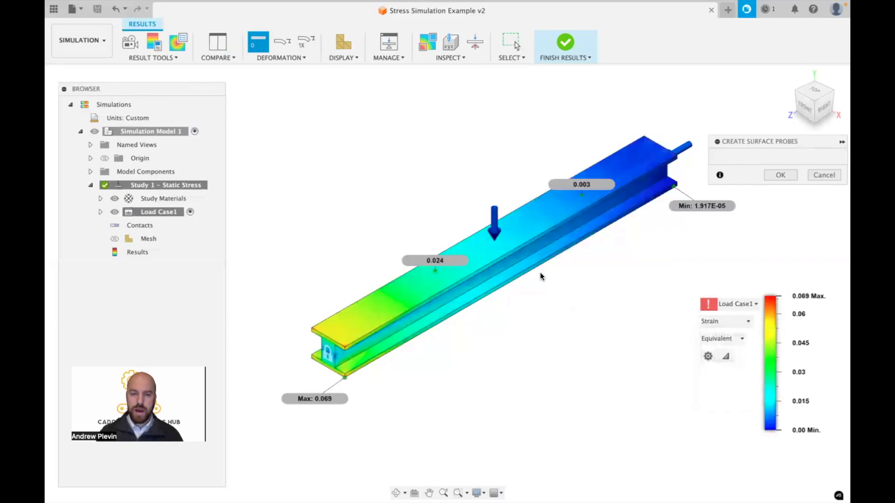
{"action": "left_click", "coordinate": [435, 290]}
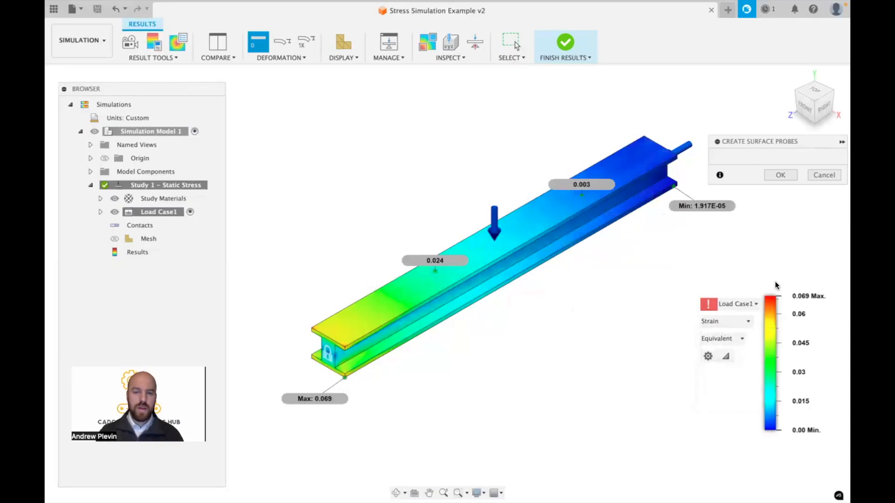
{"action": "left_click", "coordinate": [780, 175]}
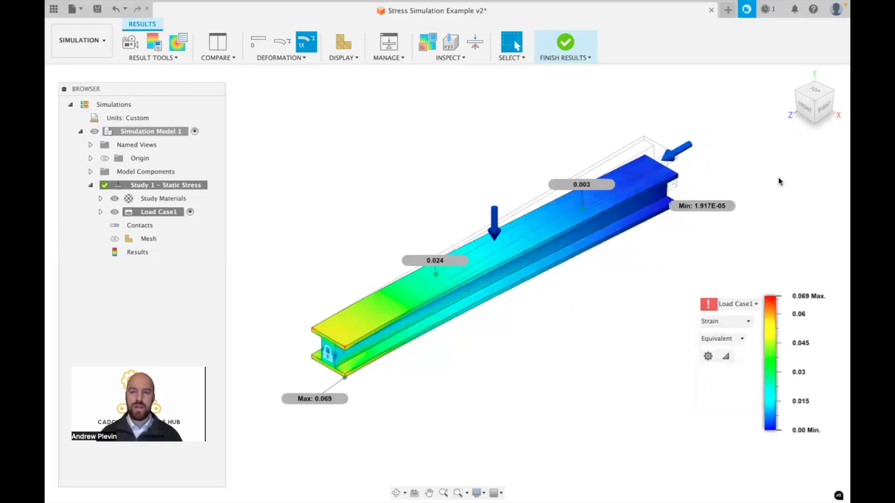
Create a slice plane from the beam's free end face, offset -2800 mm in Z, with all four slice display styles enabled
{"action": "left_click", "coordinate": [467, 57]}
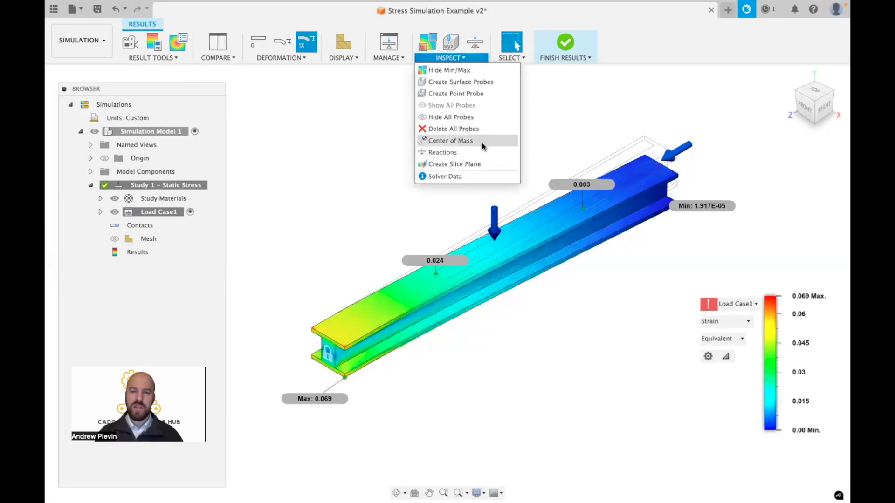
{"action": "left_click", "coordinate": [477, 164]}
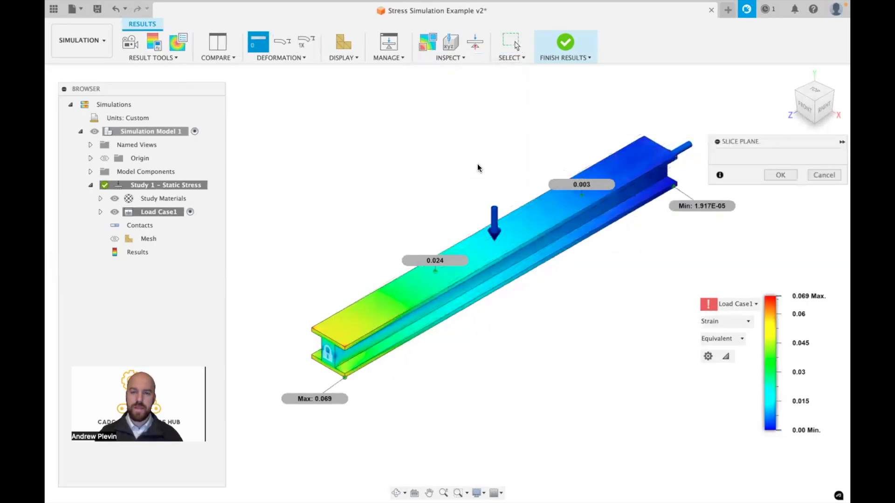
{"action": "left_click", "coordinate": [833, 96]}
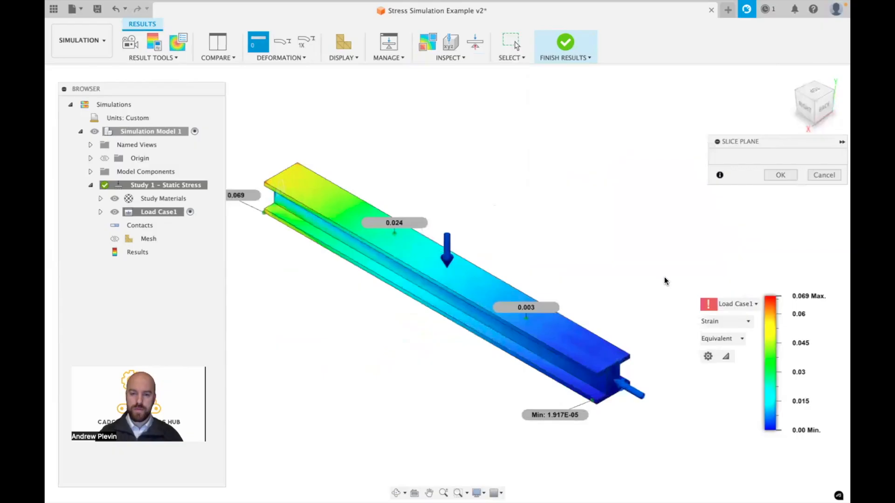
{"action": "left_click", "coordinate": [612, 374]}
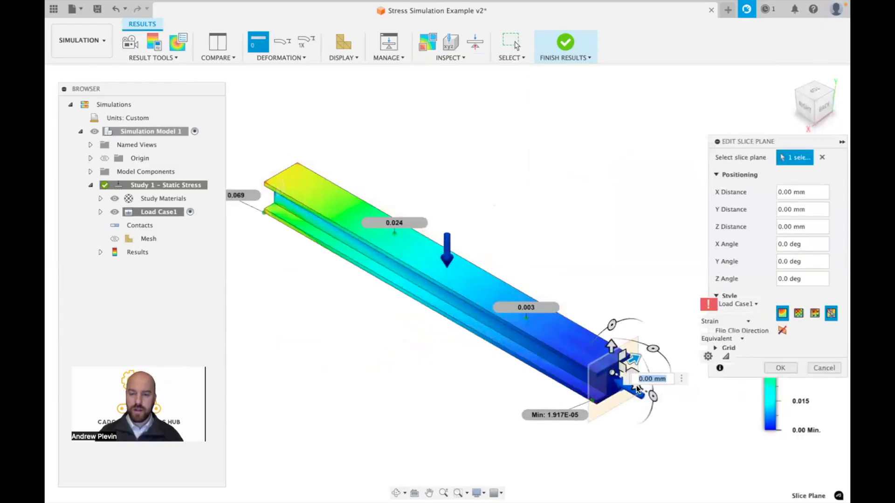
{"action": "left_click_drag", "start_coordinate": [627, 385], "coordinate": [443, 293]}
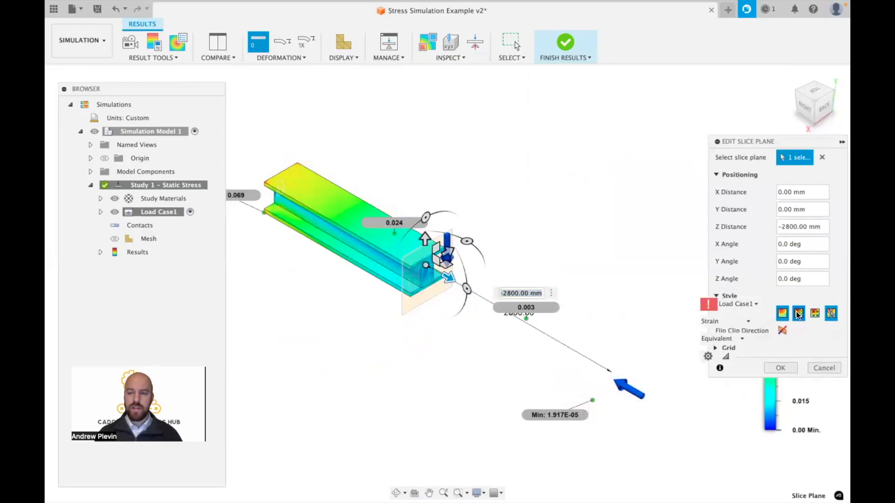
{"action": "left_click", "coordinate": [815, 315]}
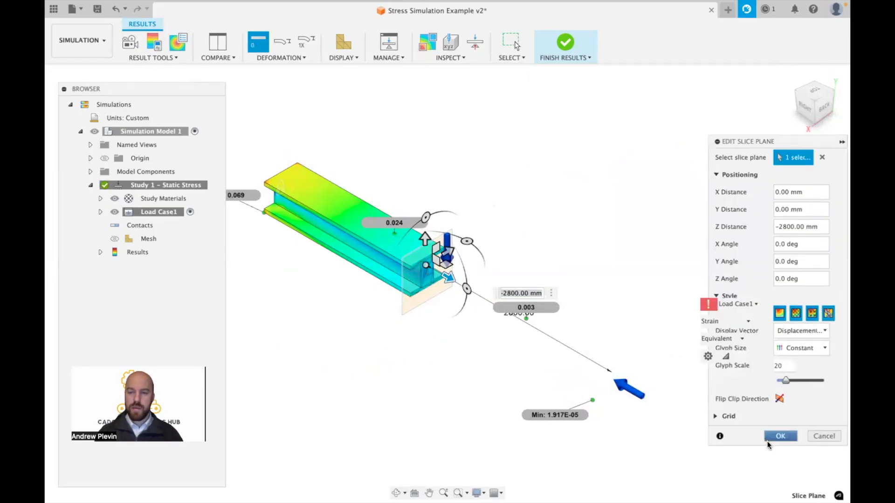
{"action": "left_click", "coordinate": [779, 436]}
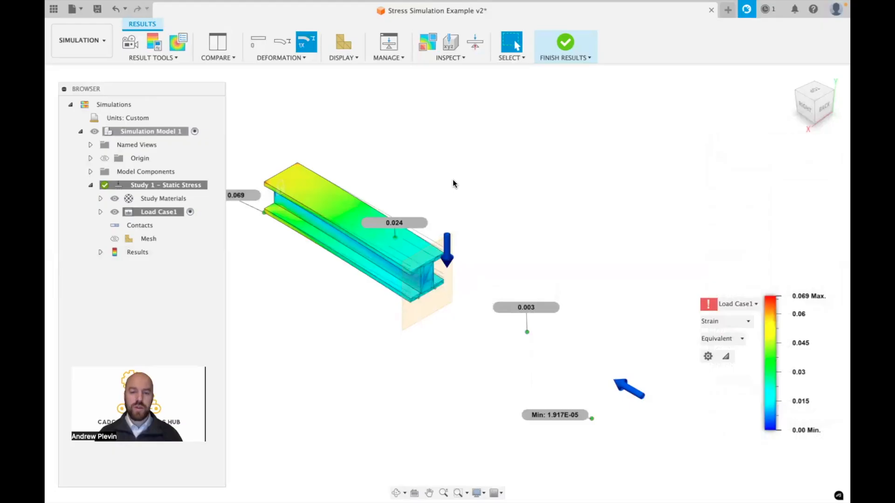
Hide and suppress the slice planes listed under the study's results
{"action": "left_click", "coordinate": [101, 253]}
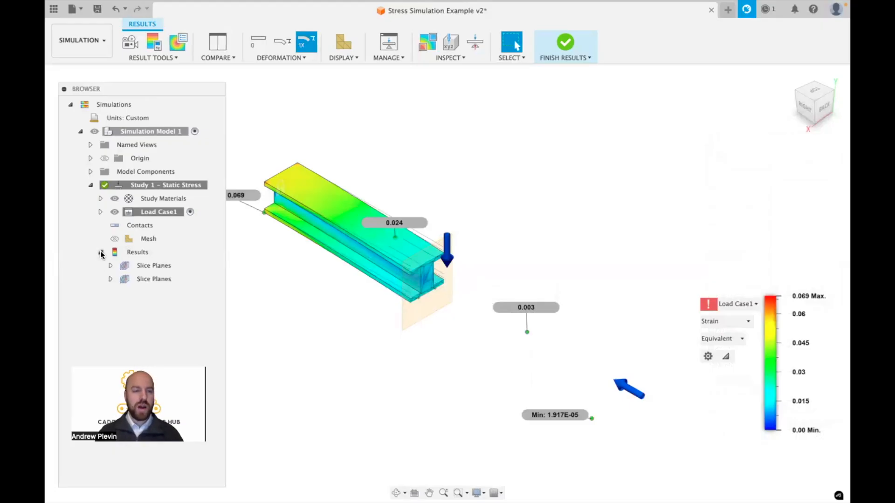
{"action": "left_click", "coordinate": [110, 266]}
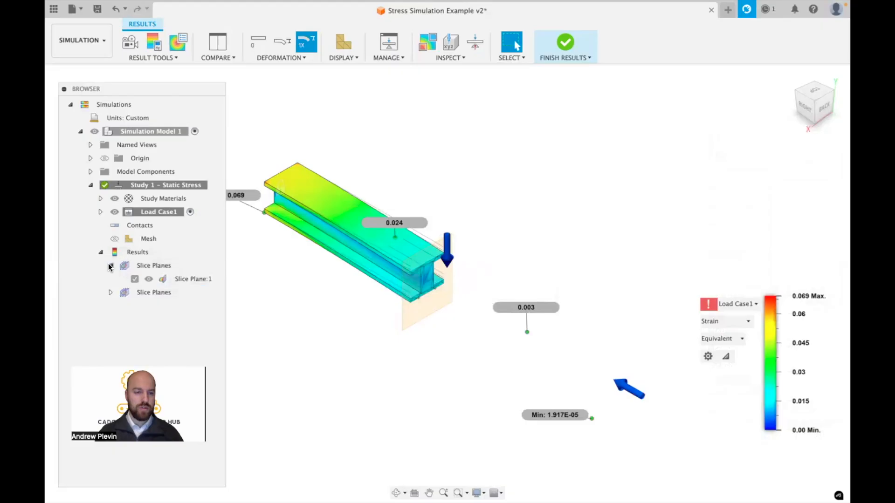
{"action": "left_click", "coordinate": [149, 279]}
{"action": "left_click", "coordinate": [111, 292]}
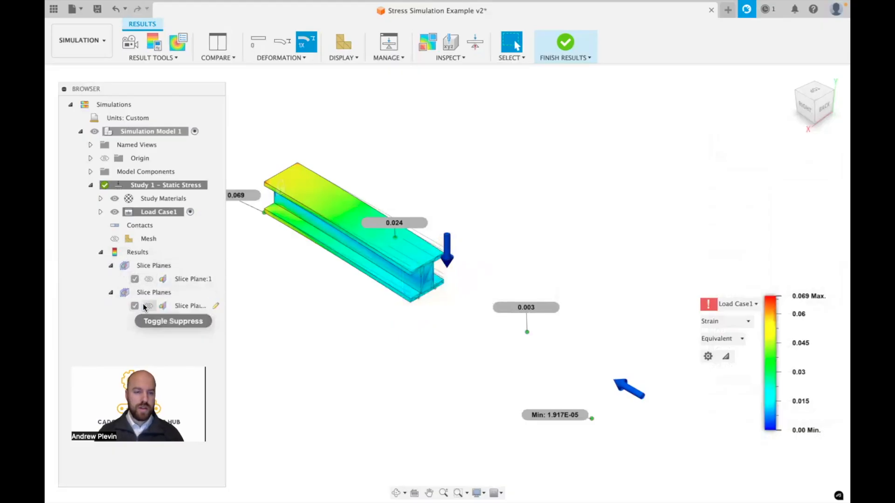
{"action": "left_click", "coordinate": [145, 307]}
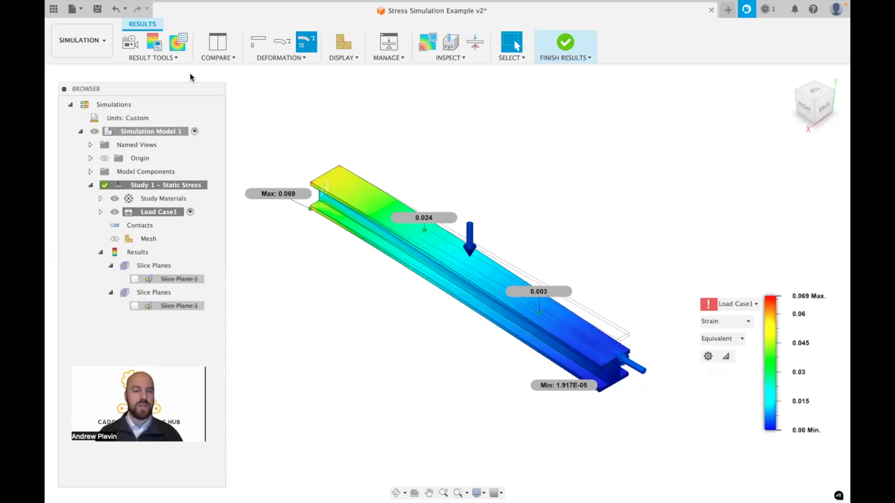
Generate a report of Study 1 - Static Stress titled Study Report at 1920 x 1080 image size and preview it
{"action": "left_click", "coordinate": [172, 59]}
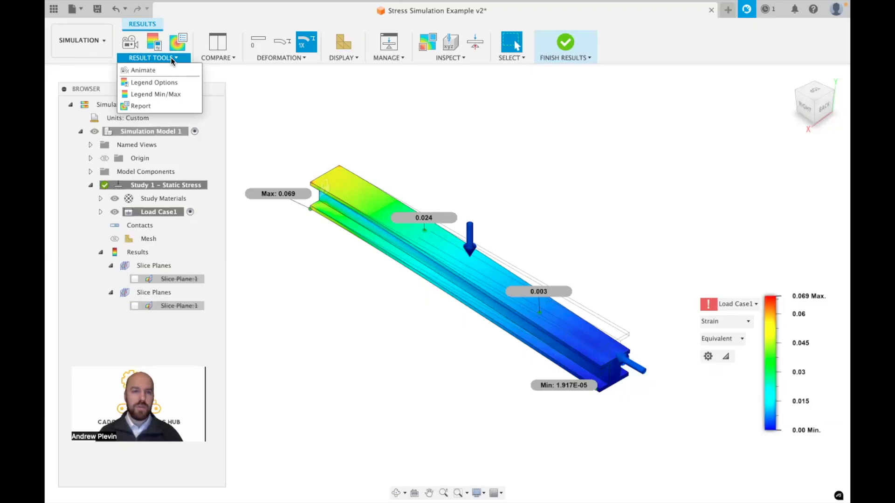
{"action": "left_click", "coordinate": [151, 106]}
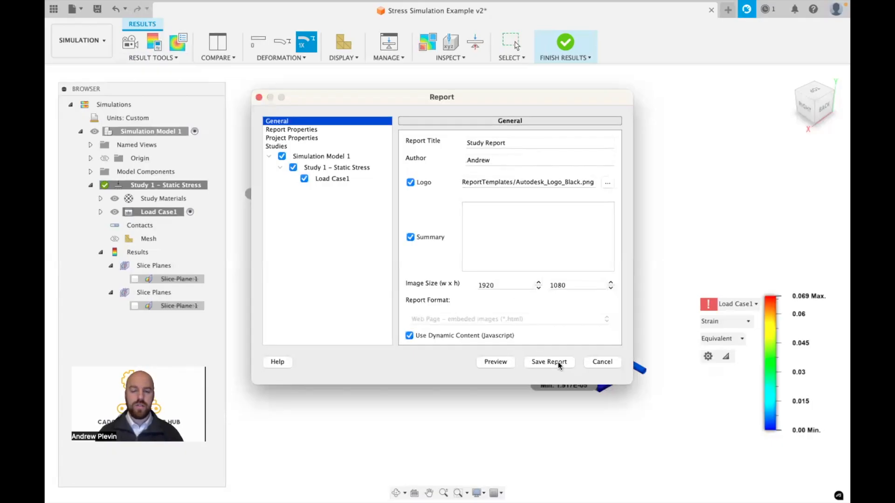
{"action": "left_click", "coordinate": [505, 367]}
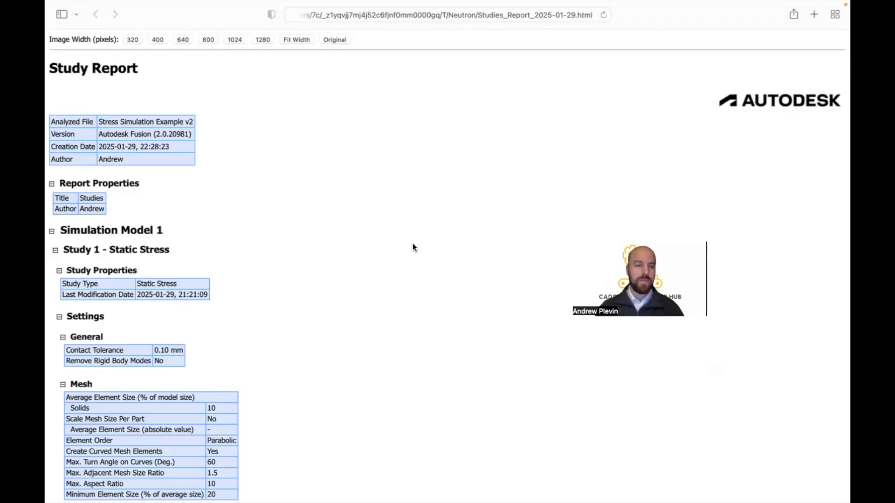
Read through the study report's settings, materials, constraints, loads, result summary, and stress and displacement plots
{"action": "scroll", "coordinate": [412, 243], "scroll_direction": "down", "scroll_amount": 3}
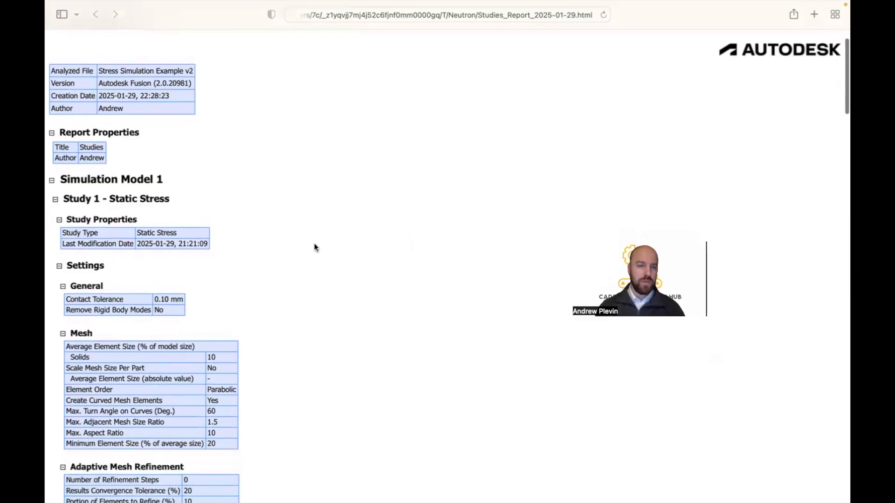
{"action": "scroll", "coordinate": [111, 323], "scroll_direction": "down", "scroll_amount": 1}
{"action": "scroll", "coordinate": [112, 326], "scroll_direction": "down", "scroll_amount": 6}
{"action": "scroll", "coordinate": [111, 323], "scroll_direction": "down", "scroll_amount": 5}
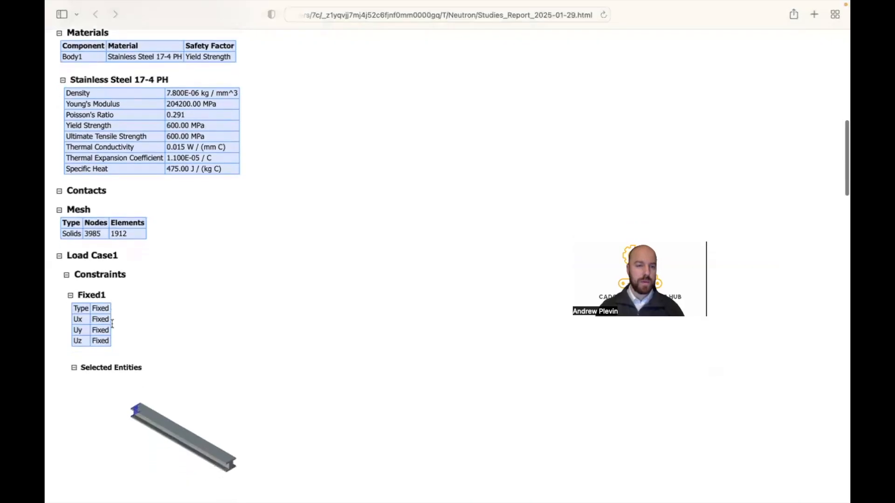
{"action": "scroll", "coordinate": [206, 273], "scroll_direction": "up", "scroll_amount": 4}
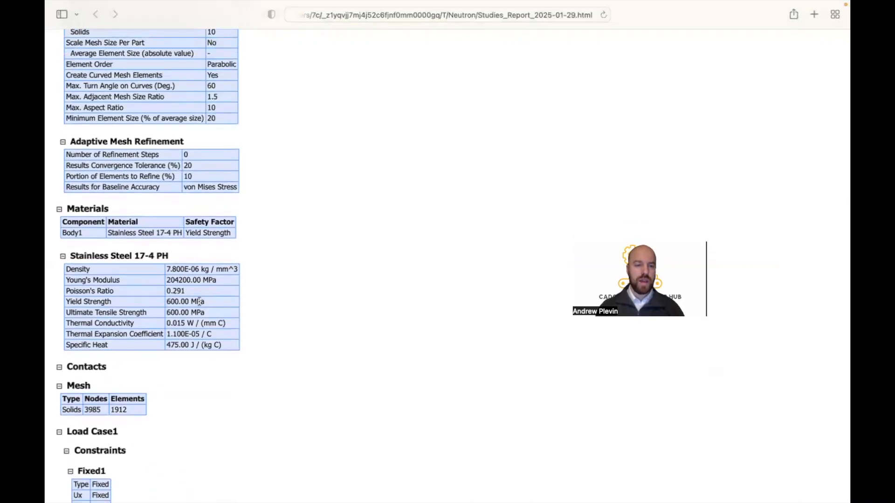
{"action": "scroll", "coordinate": [199, 302], "scroll_direction": "down", "scroll_amount": 12}
{"action": "scroll", "coordinate": [199, 306], "scroll_direction": "down", "scroll_amount": 6}
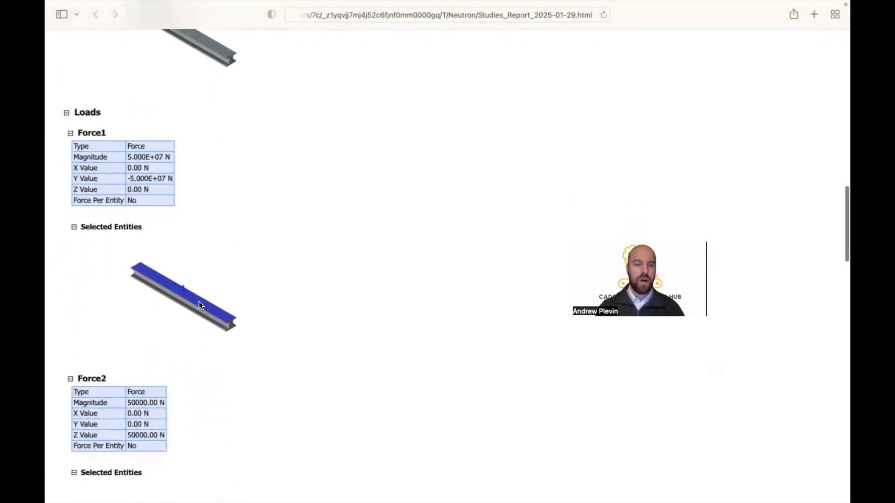
{"action": "scroll", "coordinate": [199, 301], "scroll_direction": "down", "scroll_amount": 12}
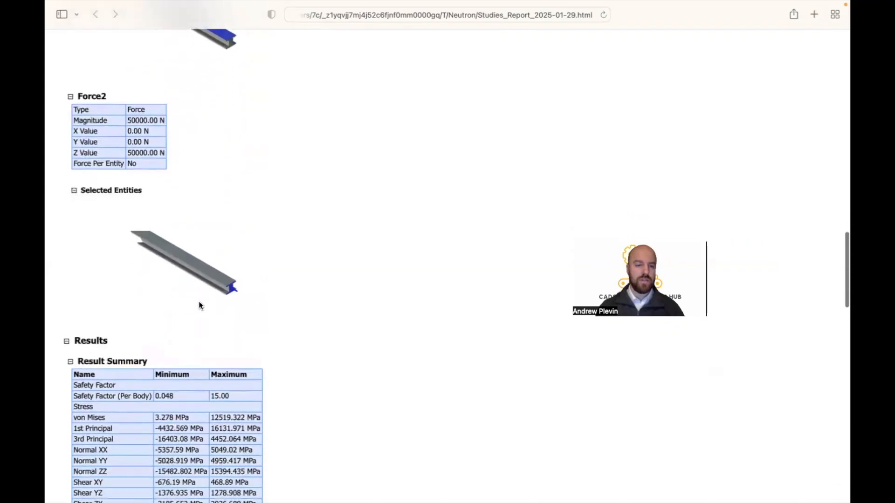
{"action": "scroll", "coordinate": [199, 305], "scroll_direction": "down", "scroll_amount": 8}
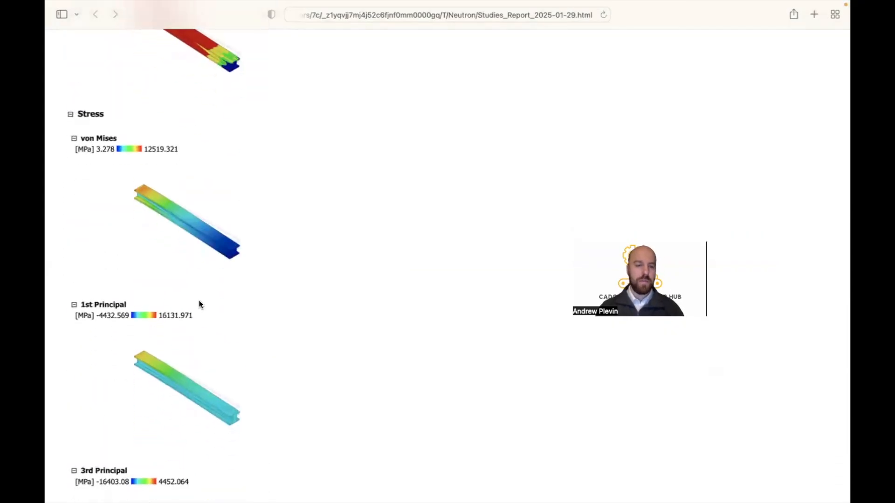
{"action": "scroll", "coordinate": [199, 304], "scroll_direction": "down", "scroll_amount": 7}
{"action": "scroll", "coordinate": [199, 304], "scroll_direction": "down", "scroll_amount": 1}
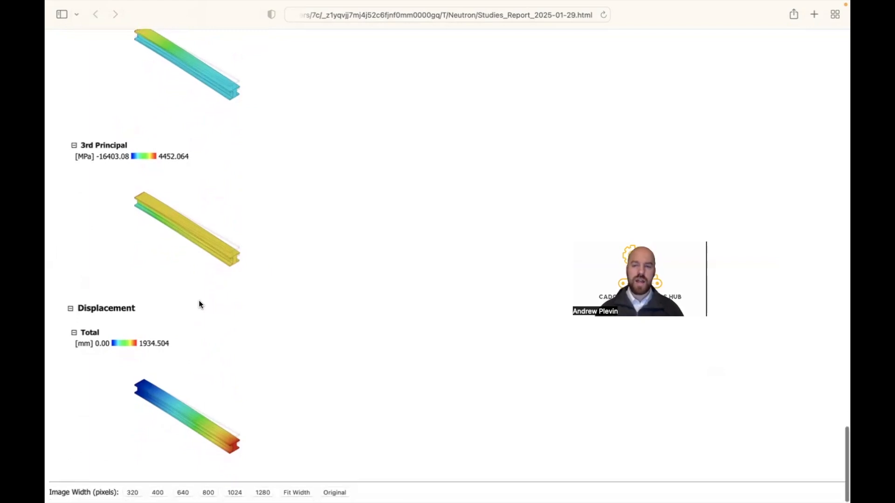